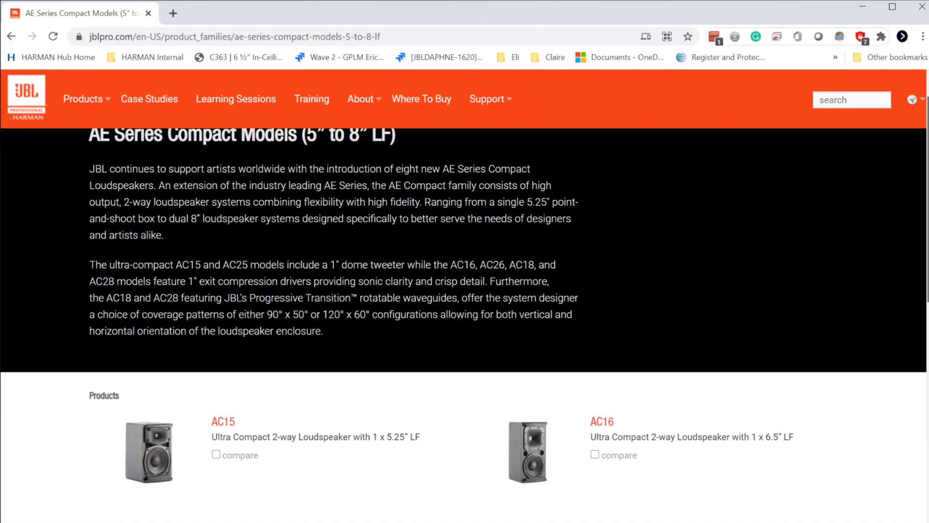
Scroll down through the jblpro.com AE Series Compact product grid and back up.
scroll(465, 290, "down", 4)
scroll(465, 291, "down", 7)
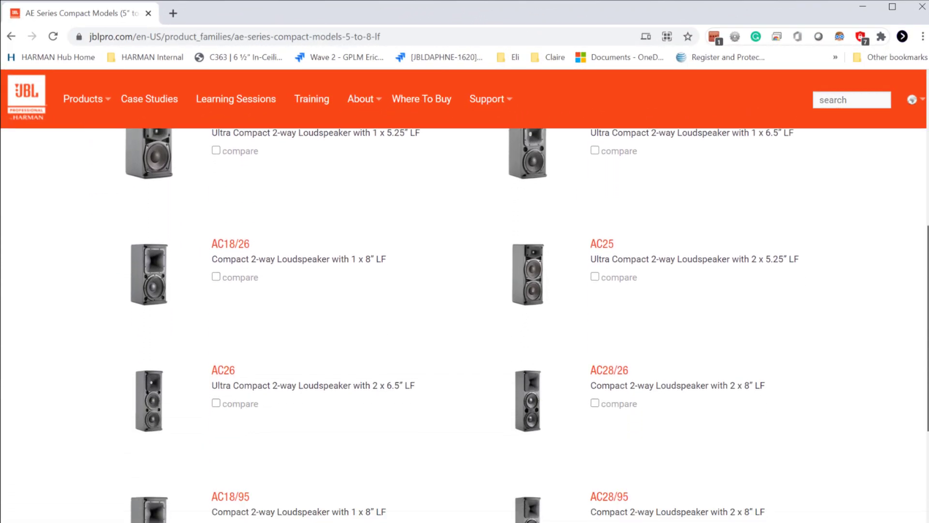
scroll(465, 290, "down", 3)
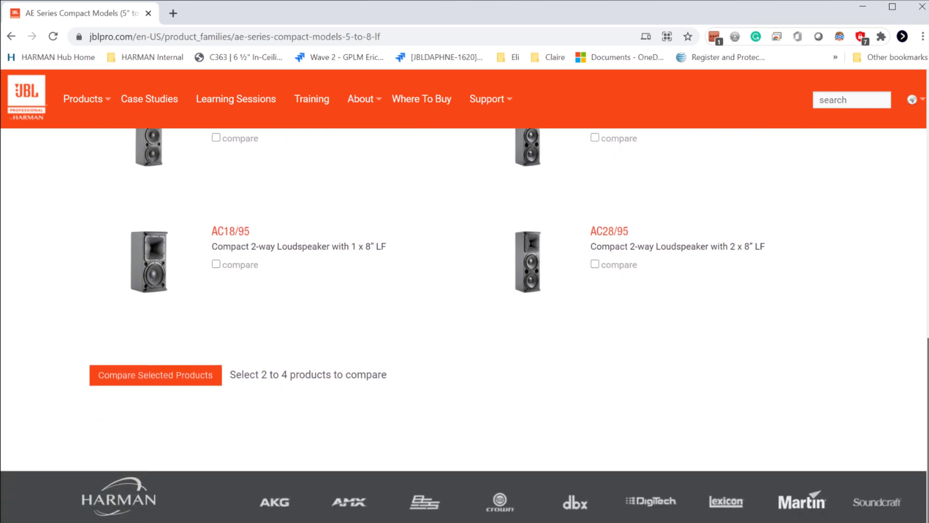
scroll(465, 291, "up", 4)
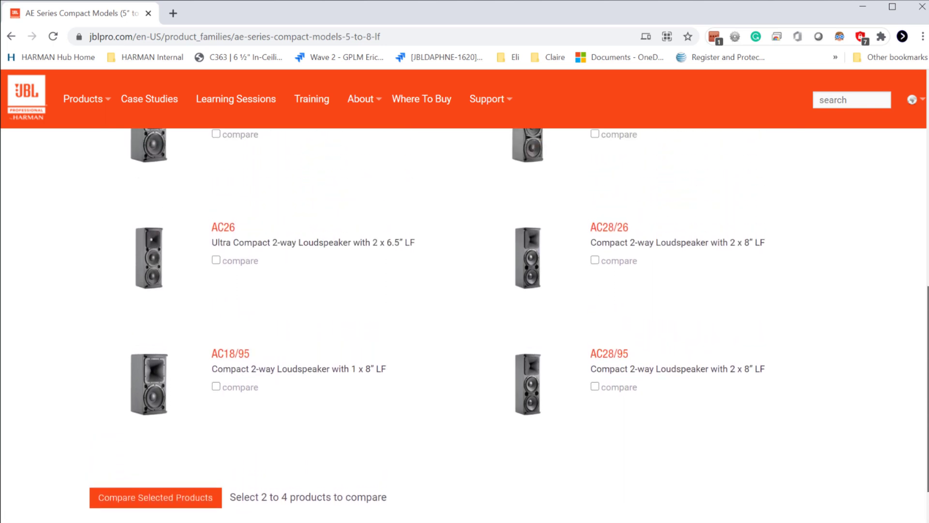
scroll(464, 324, "up", 4)
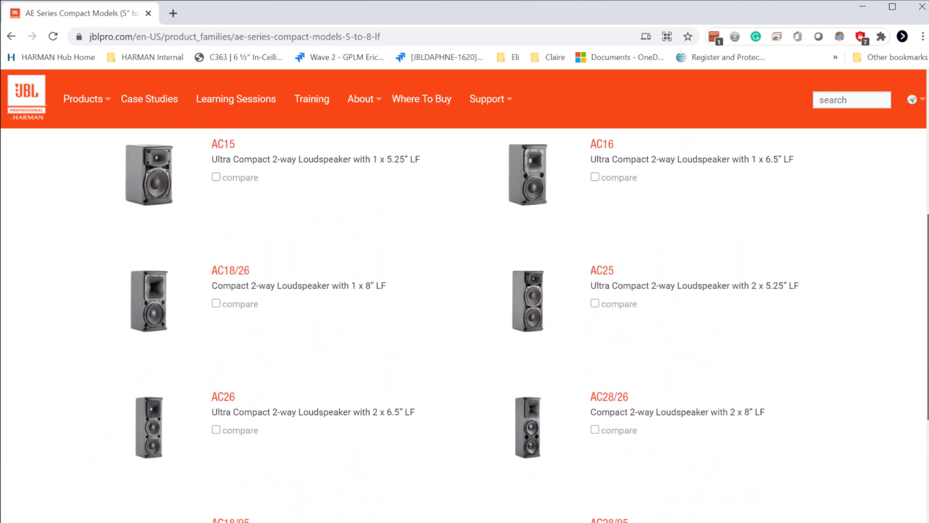
scroll(465, 324, "up", 5)
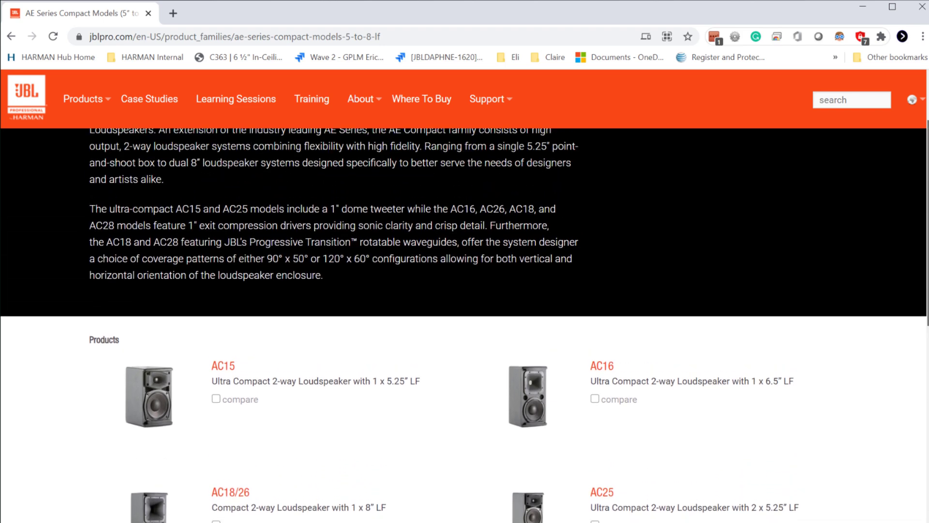
scroll(465, 324, "up", 1)
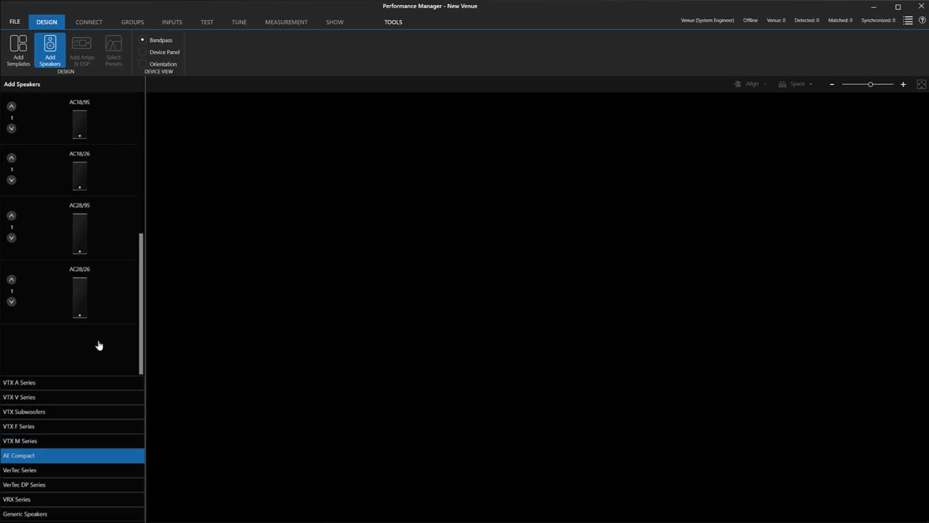
Raise the AE Compact AC18/26 count to 8 and place them in the venue as Fill 1.
scroll(106, 328, "up", 4)
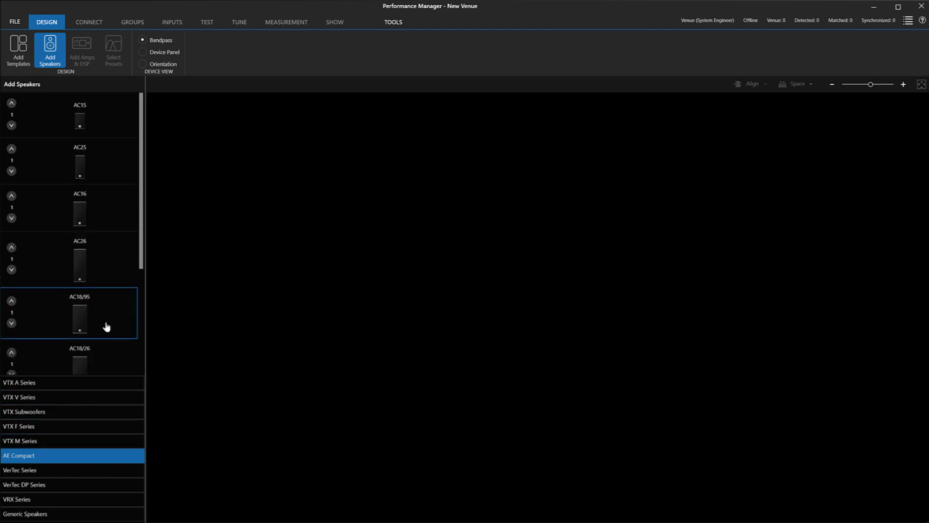
scroll(107, 326, "down", 4)
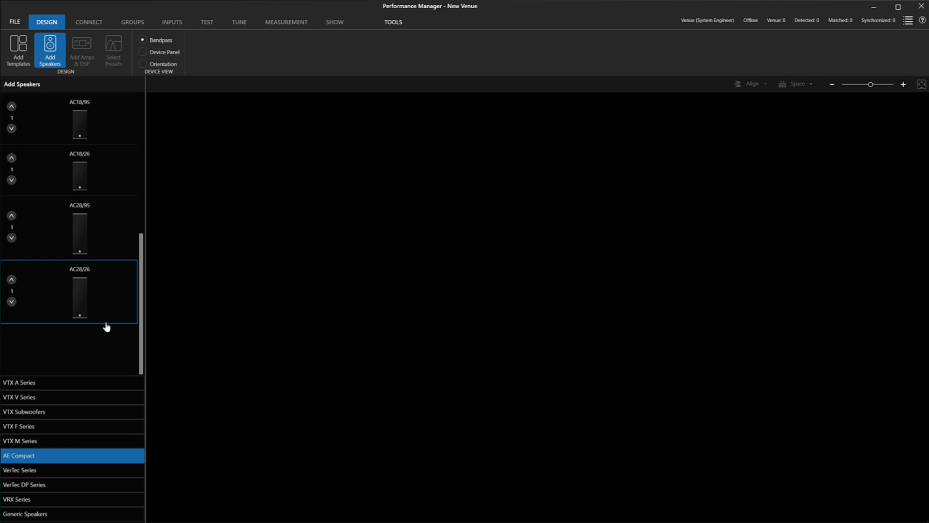
scroll(107, 327, "up", 4)
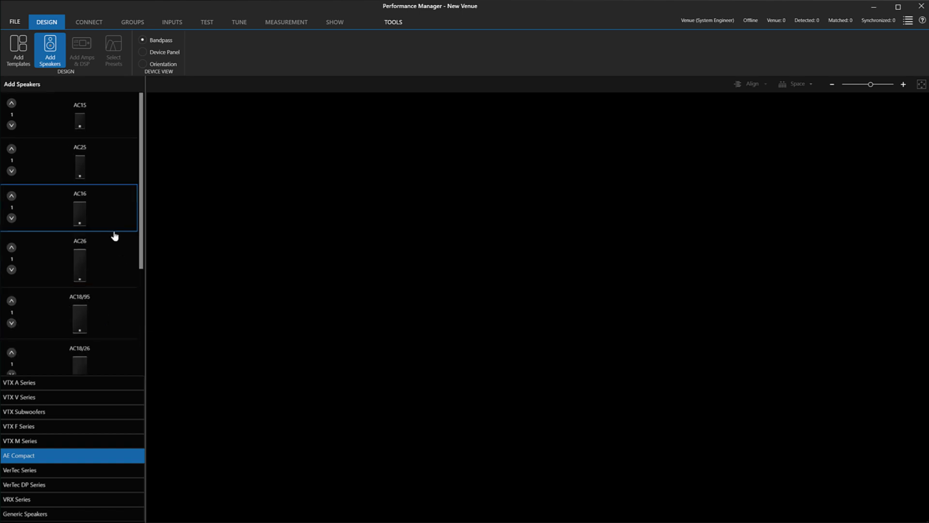
scroll(115, 235, "down", 4)
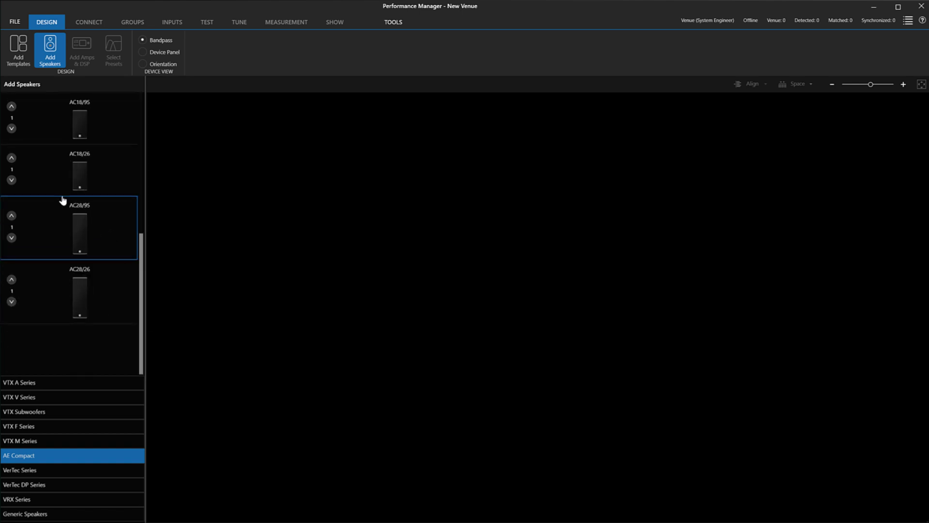
left_click(12, 160)
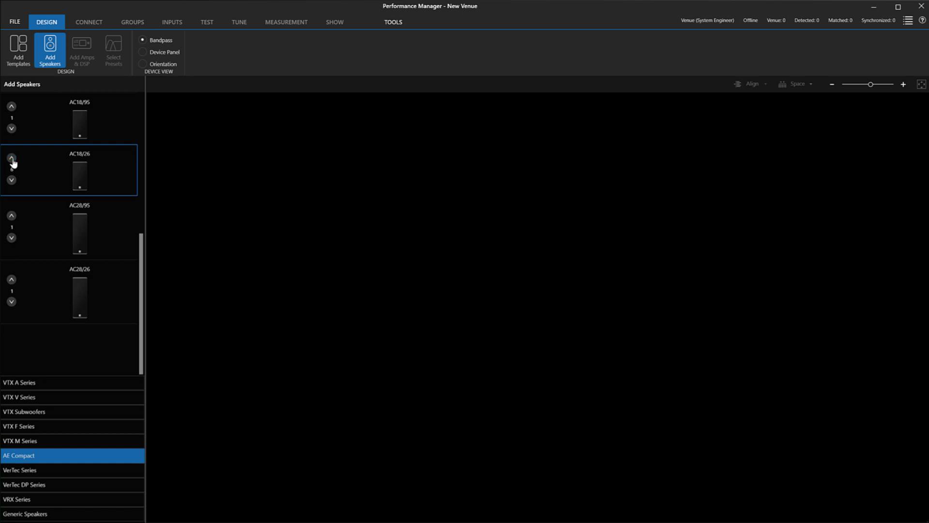
left_click(13, 159)
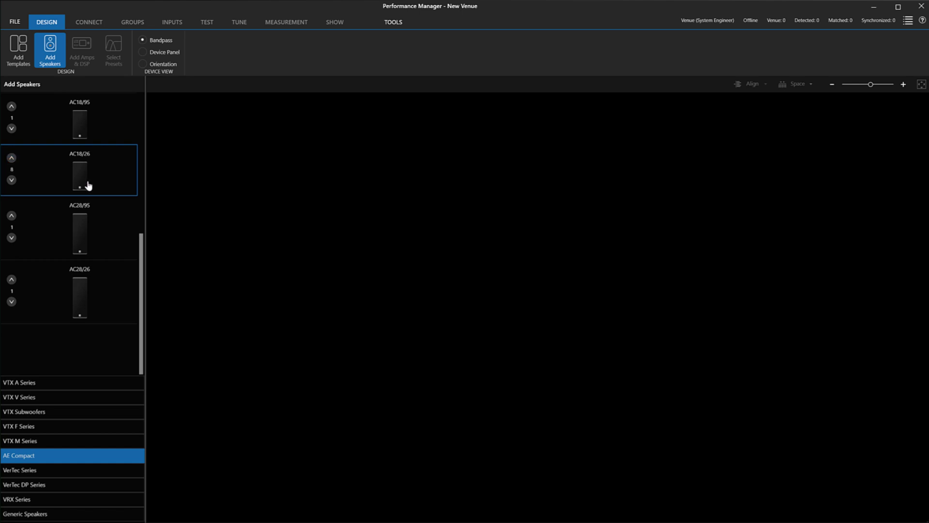
left_click(367, 236)
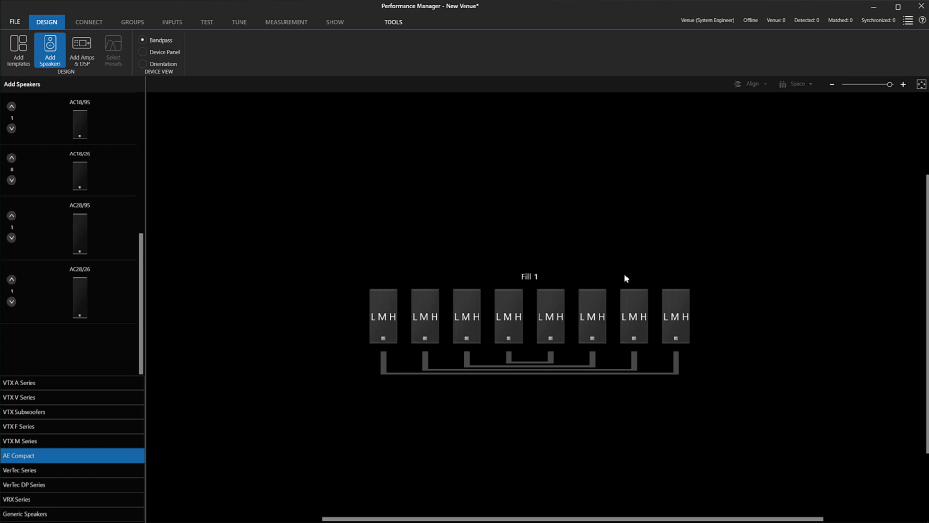
Rename the Fill 1 speaker group to 'Front Fills'.
double_click(536, 275)
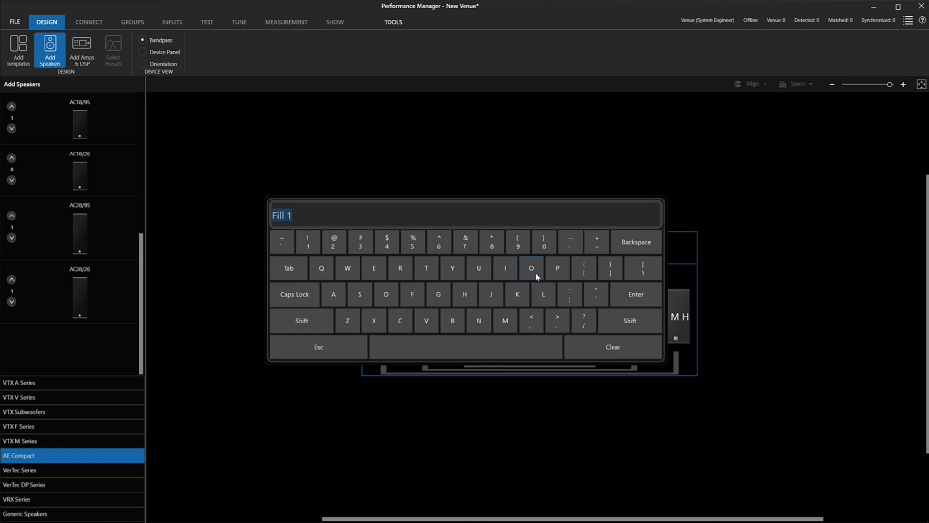
type("Front Fills")
key("Return")
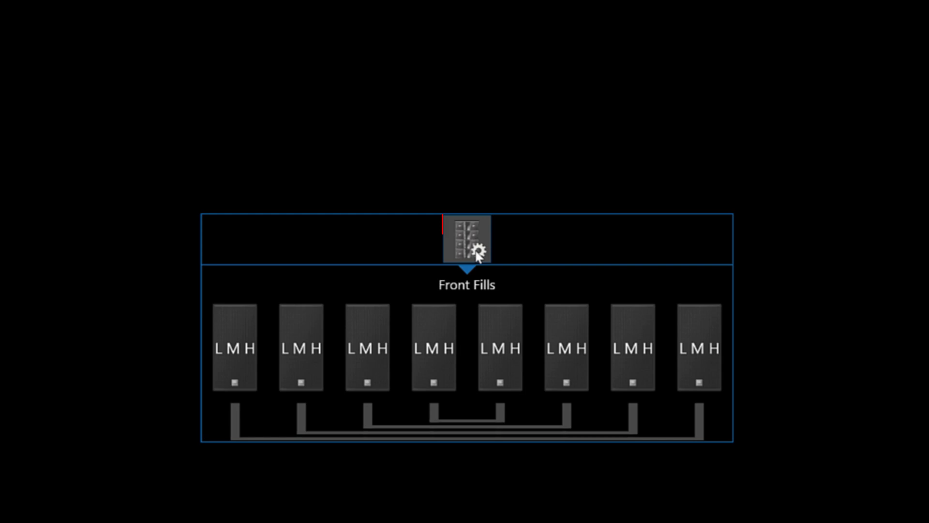
Set the Front Fills group's orientation to Horizontal in Configure Front Fills.
left_click(475, 249)
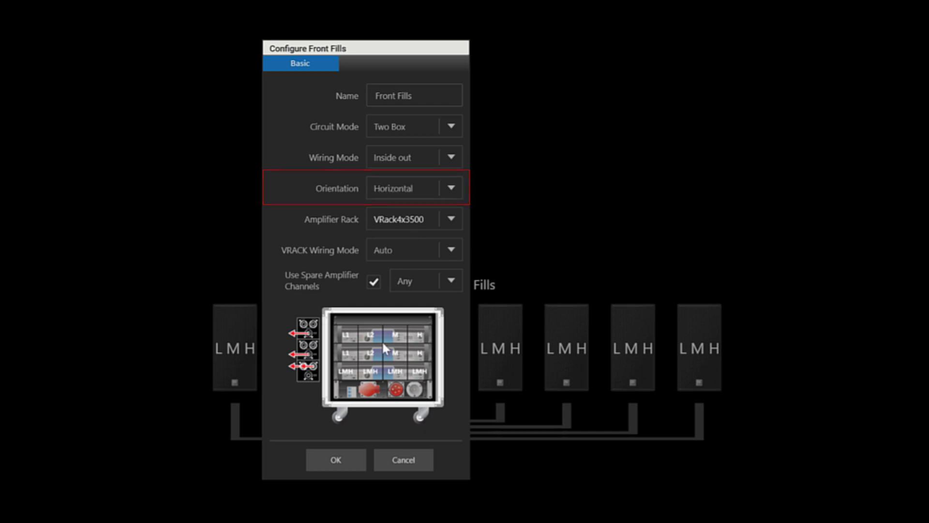
left_click(354, 461)
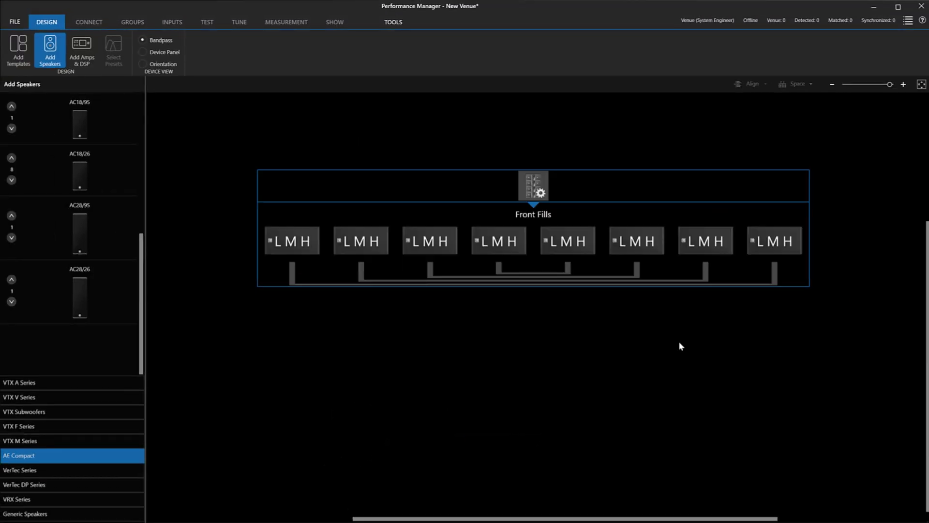
Add a Crown I-Tech 4x3500 HD rack and connect all eight Front Fills speakers to it.
left_click(70, 49)
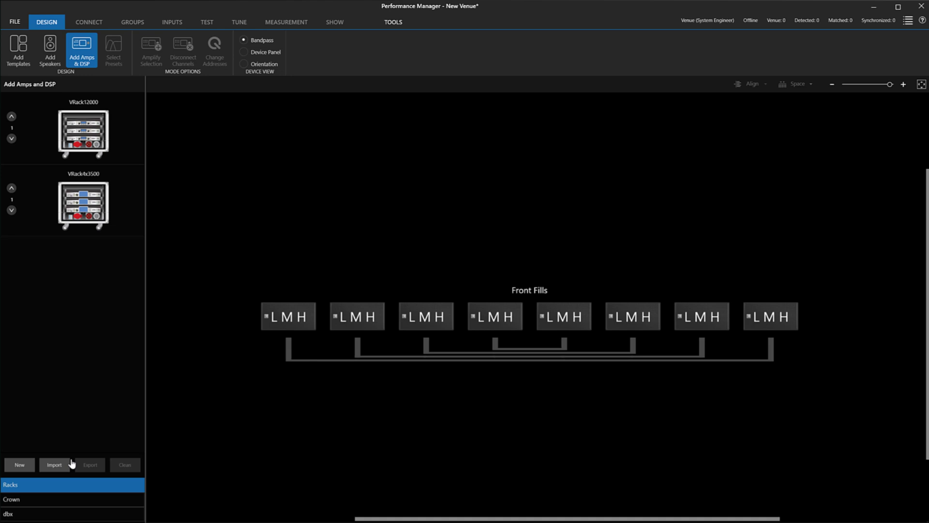
left_click(54, 499)
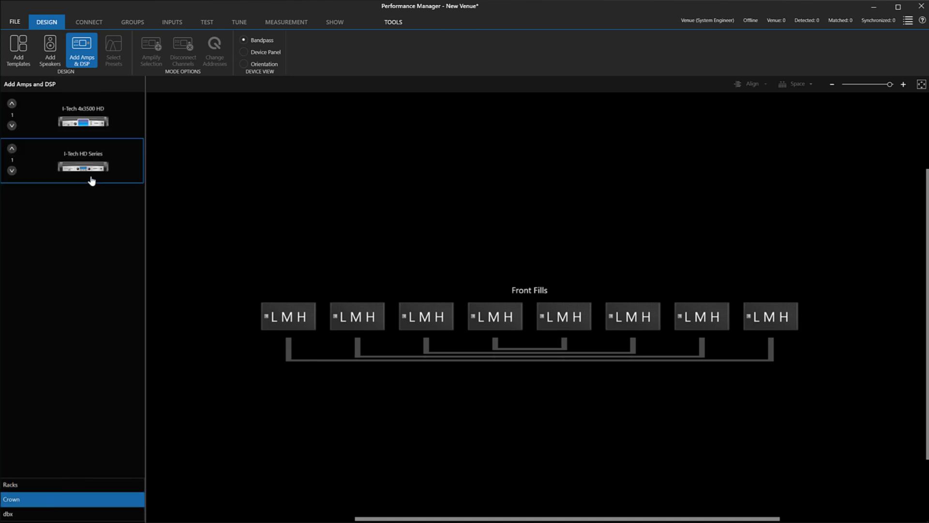
left_click_drag(78, 121, 469, 416)
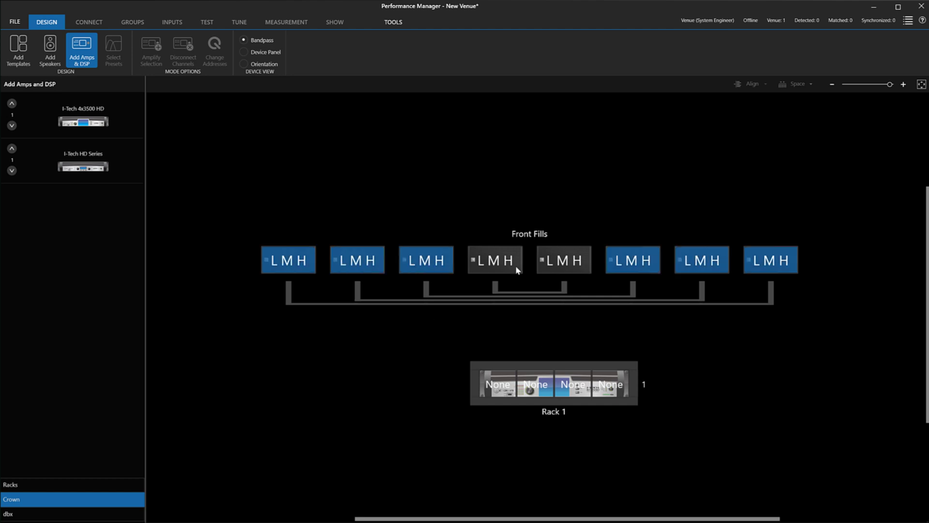
left_click_drag(315, 262, 501, 396)
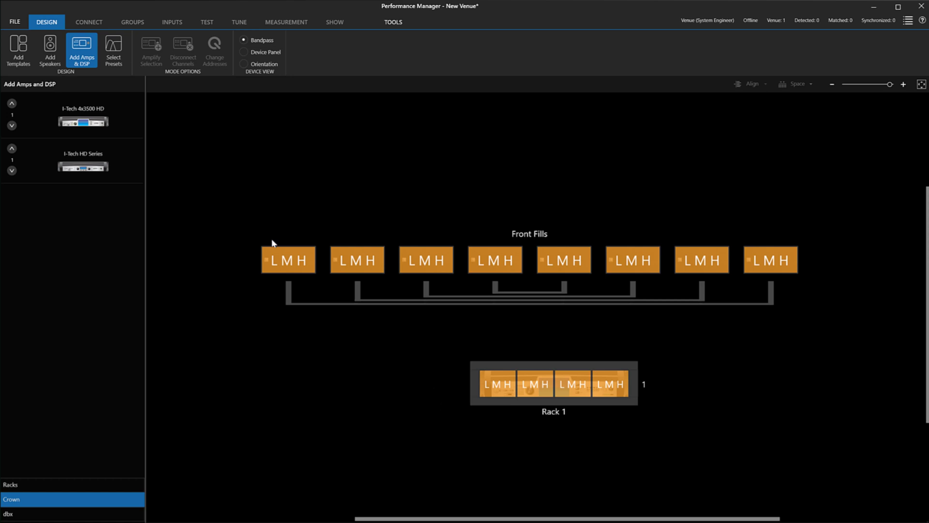
Review the preset and crossover assigned to the Front Fills speakers.
left_click(111, 45)
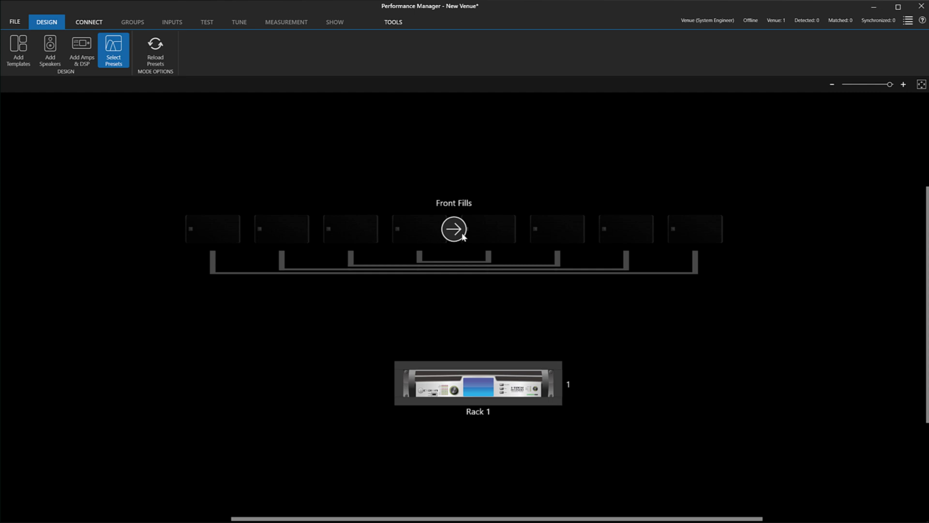
left_click(462, 235)
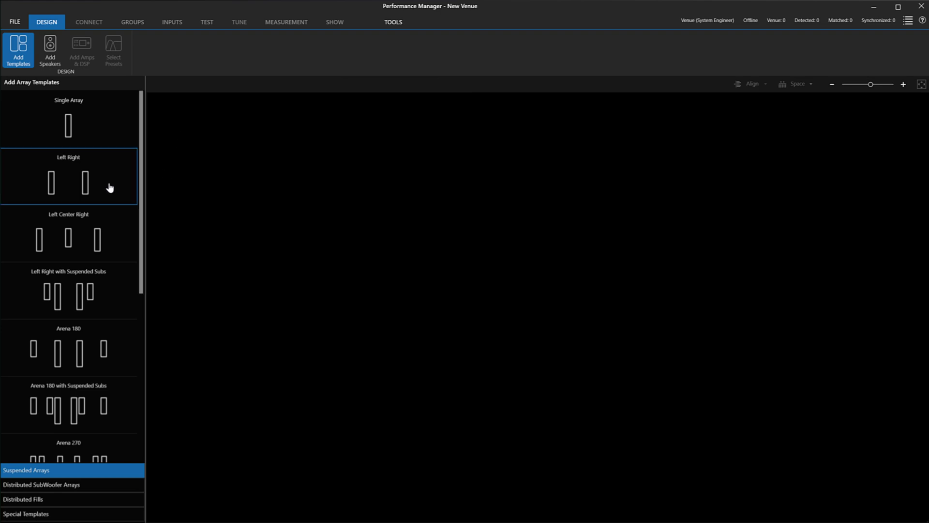
Place a Left Right array template and load VTX B28 subwoofers into the Left array.
left_click_drag(85, 180, 278, 188)
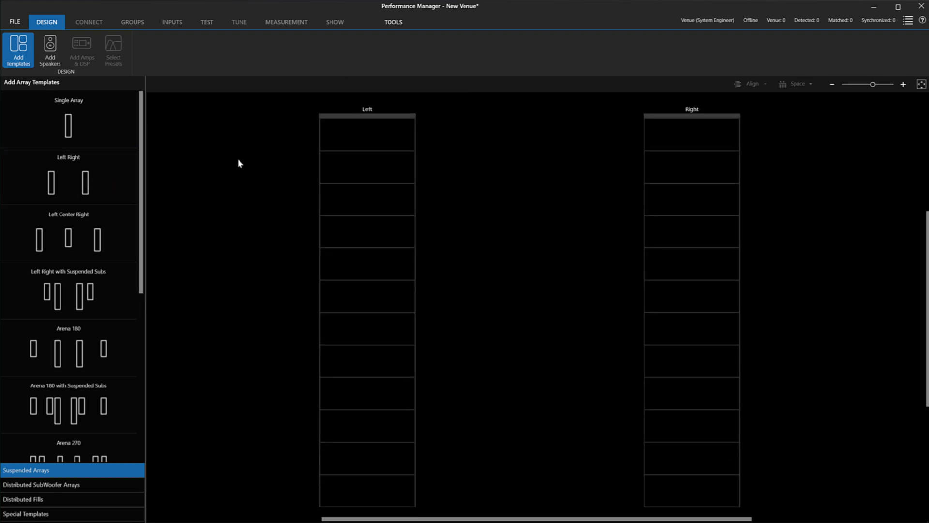
left_click(50, 58)
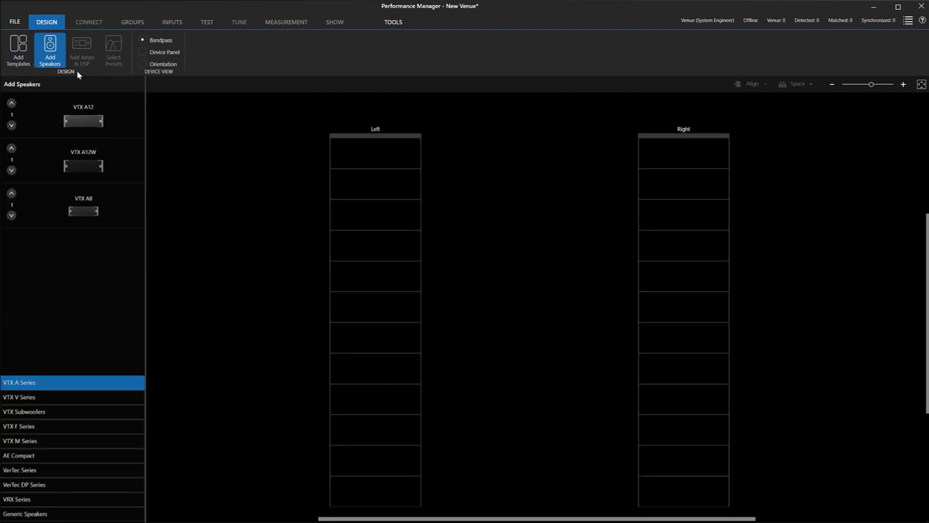
left_click(116, 413)
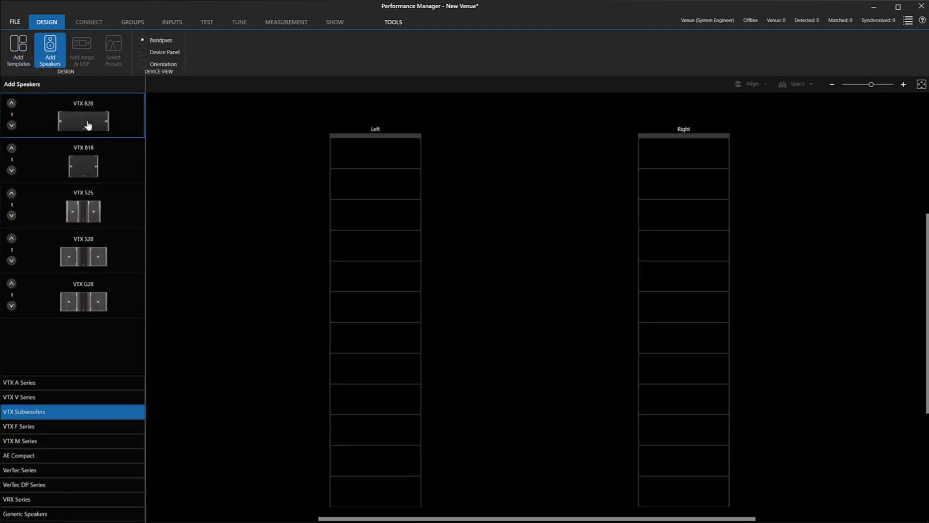
mouse_move(90, 124)
left_mouse_down()
mouse_move(352, 185)
mouse_move(378, 114)
left_mouse_up()
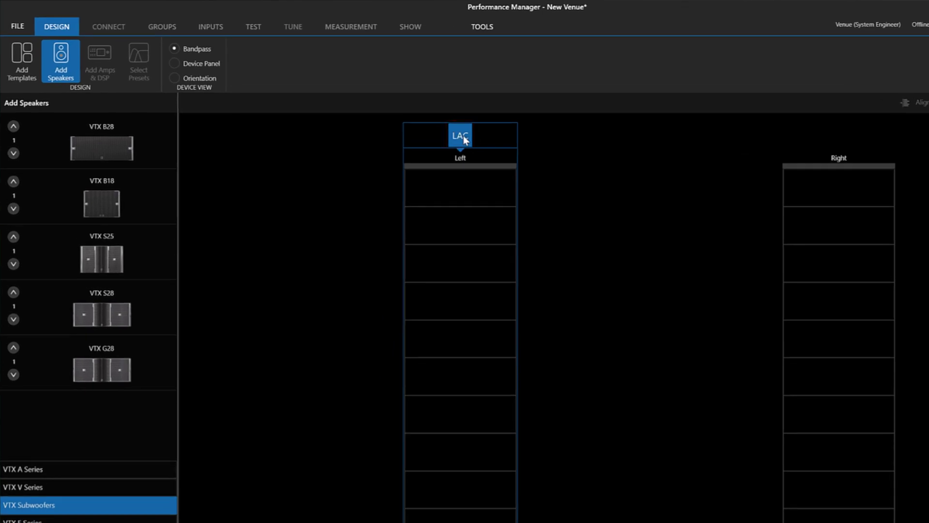
Import the LAC project 'EDS for Subs 1 Sym' into the Left array.
left_click(463, 136)
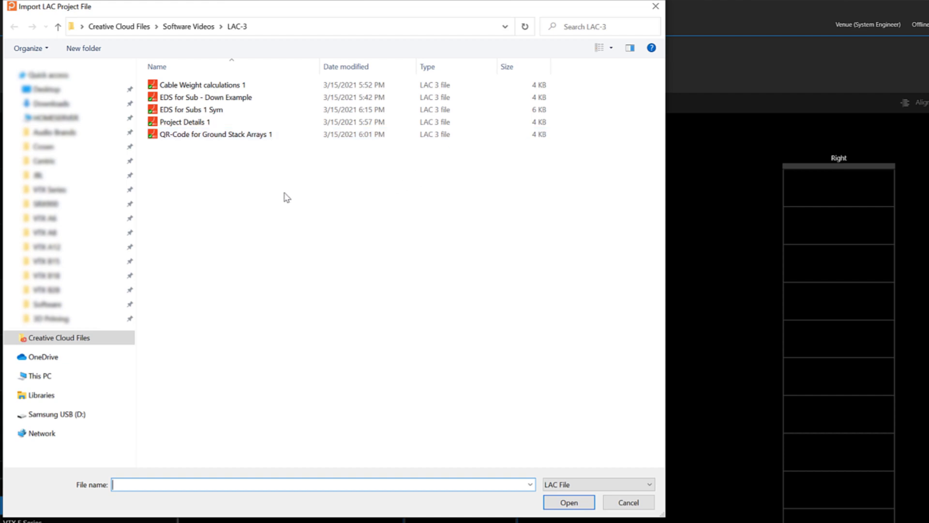
left_click(210, 111)
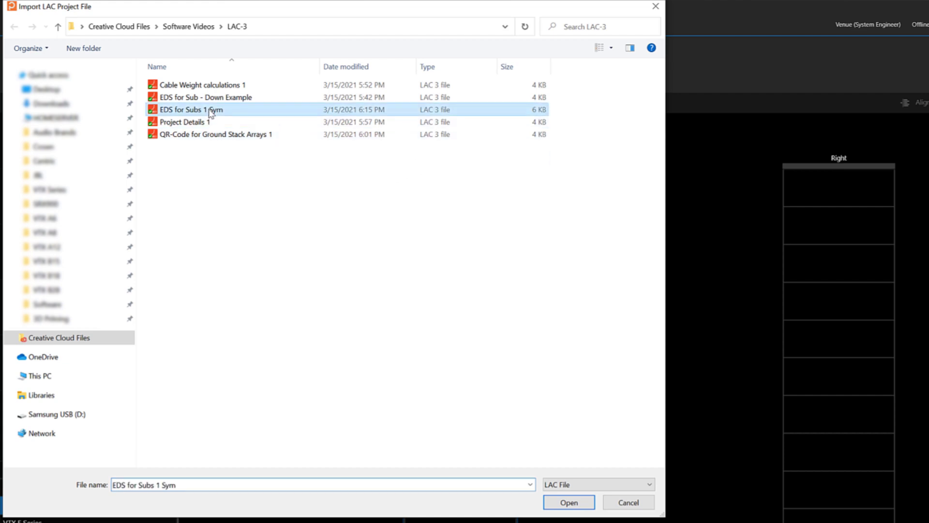
left_click(567, 502)
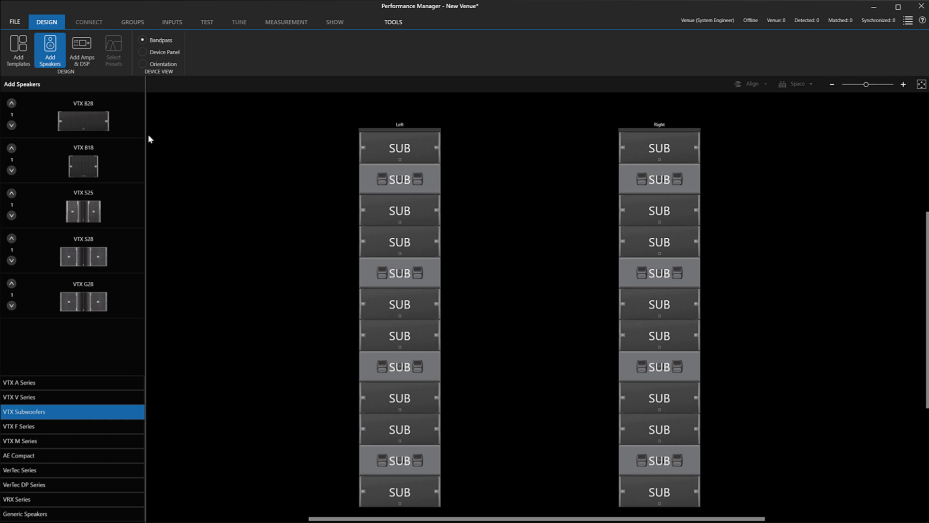
Add VRack12000 racks and assign the Left array's top and lower six subs to VRacks 1 and 2.
left_click(82, 48)
scroll(458, 232, "down", 5)
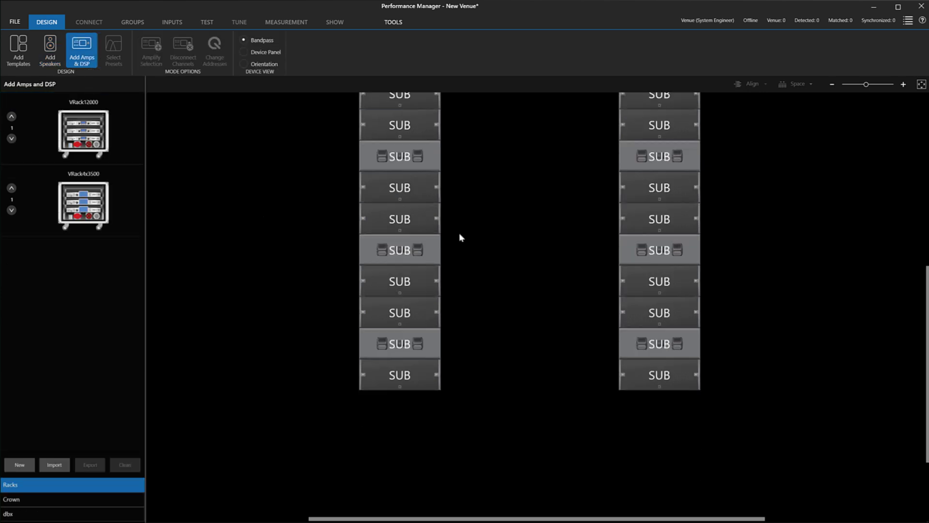
left_click(11, 117)
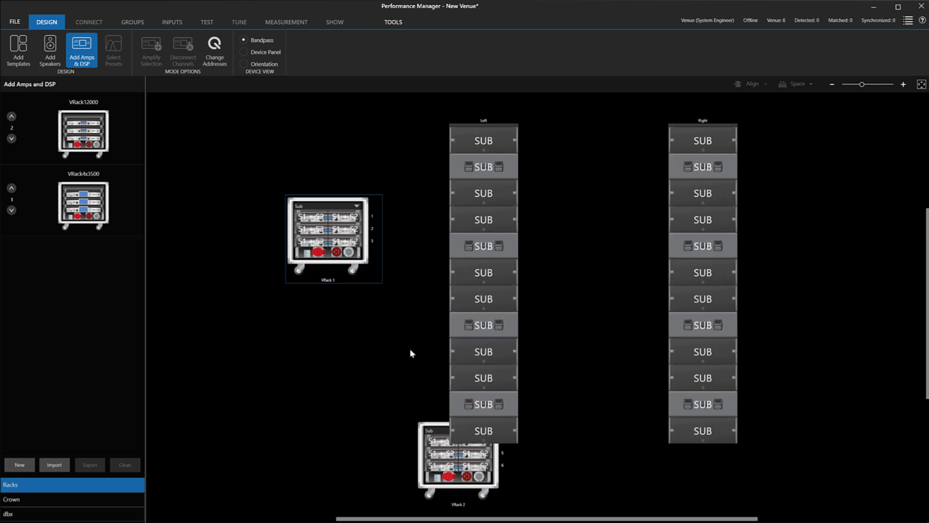
left_click_drag(483, 140, 481, 281)
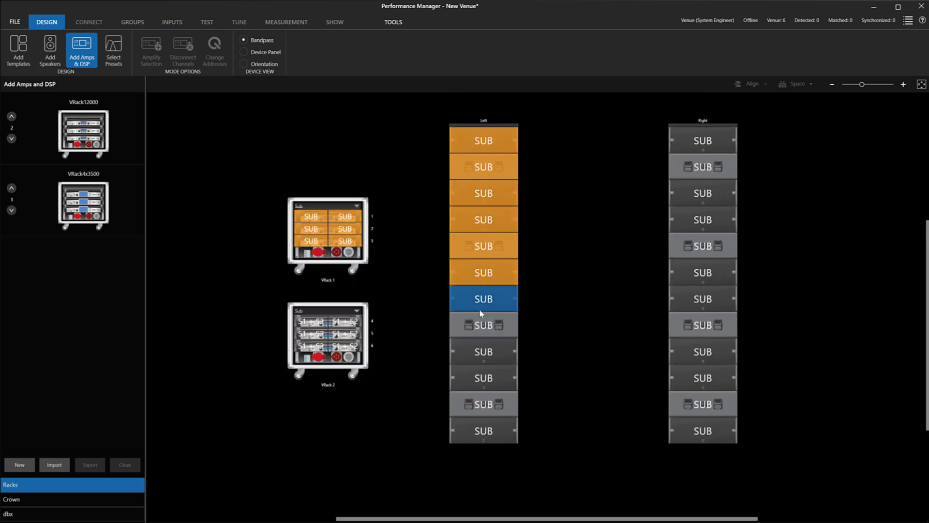
left_click_drag(482, 312, 321, 329)
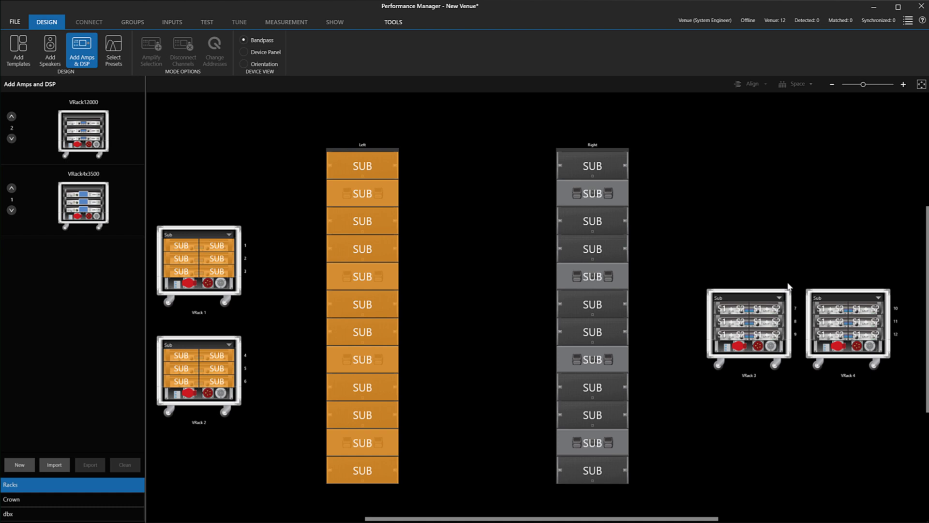
Assign the Right array's top and lower six subs to VRacks 3 and 4.
left_click(614, 178)
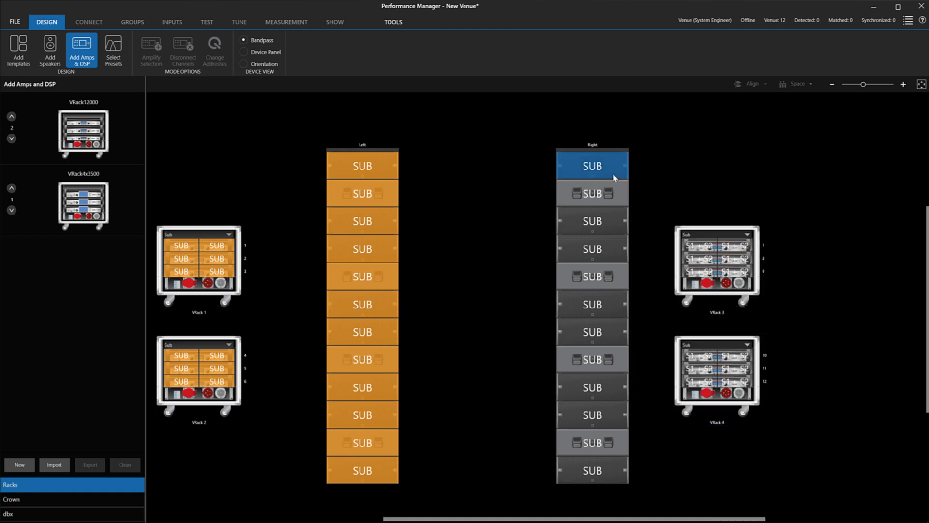
left_click_drag(613, 177, 608, 314)
left_click_drag(581, 172, 686, 250)
left_click_drag(615, 334, 687, 358)
left_click(114, 48)
Go online choosing Leave Unchanged for System Mute, then open the TUNE view.
left_click(89, 22)
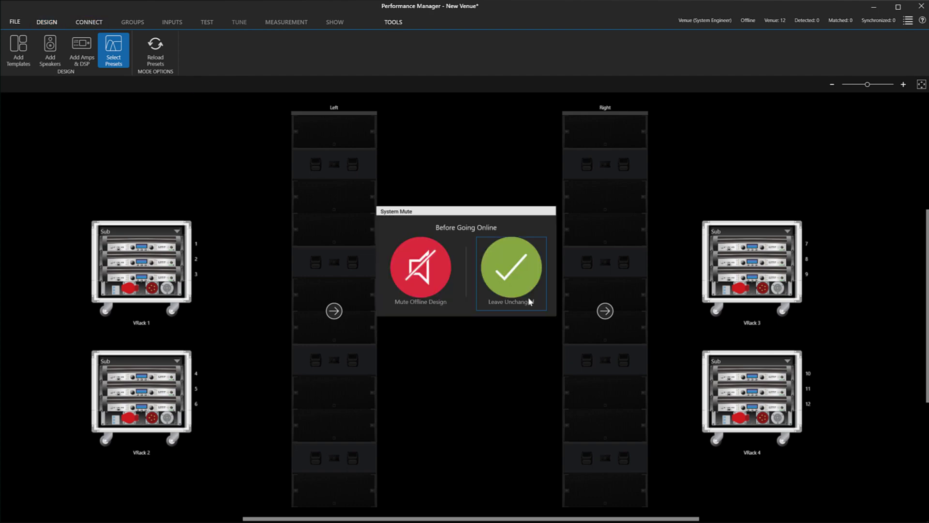
left_click(528, 297)
left_click(235, 24)
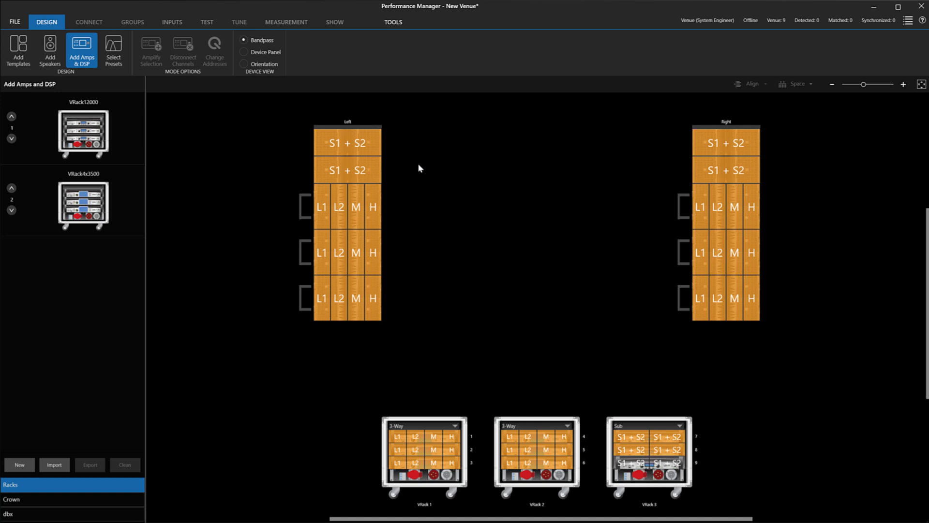
Choose Select Presets in the Design ribbon for the Left and Right arrays and their three VRacks.
left_click(121, 64)
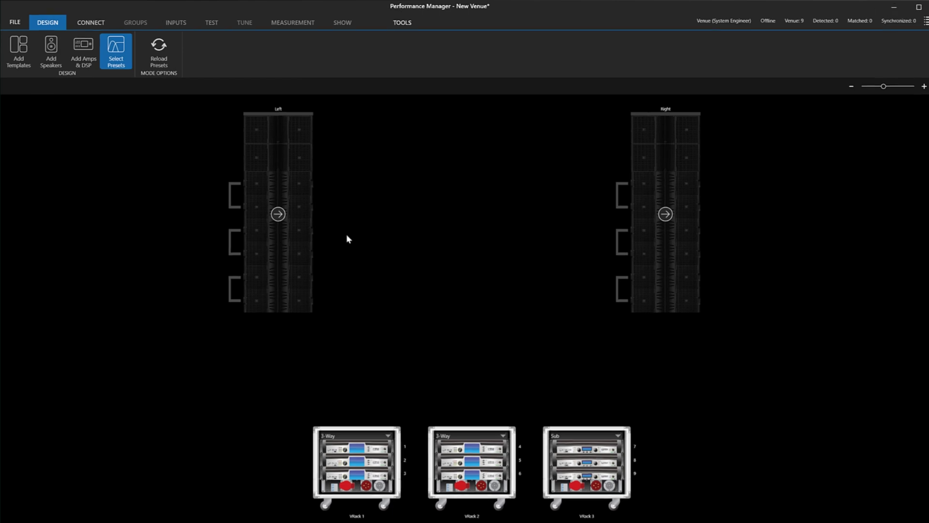
Set the Left array's VTX V25-II crossover to 80, correcting an initial 60, and VTX S28 to 80.
left_click(272, 209)
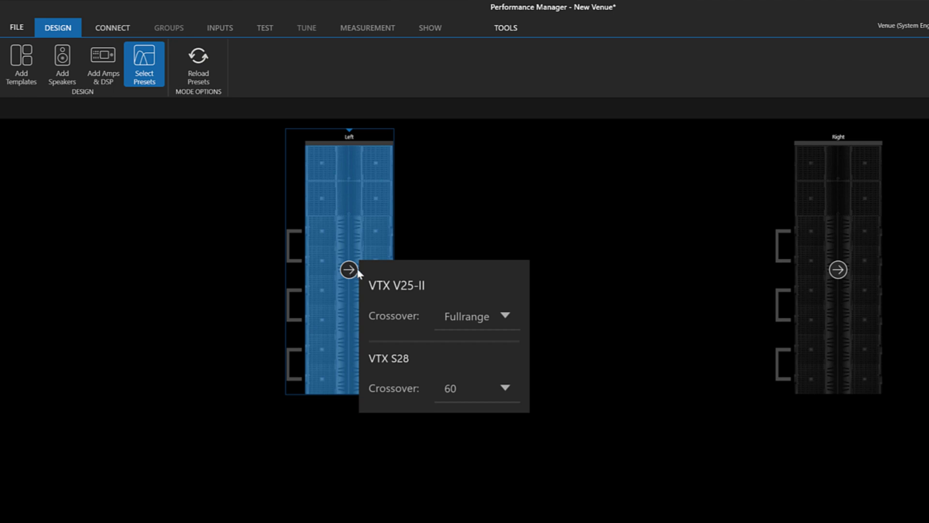
left_click(504, 319)
left_click(477, 379)
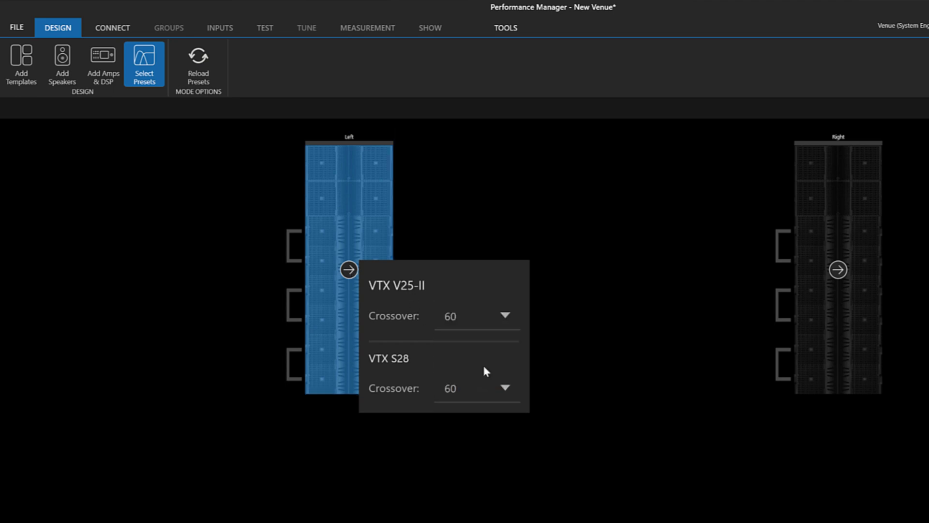
left_click(500, 317)
left_click(473, 409)
left_click(474, 393)
left_click(467, 442)
left_click(567, 445)
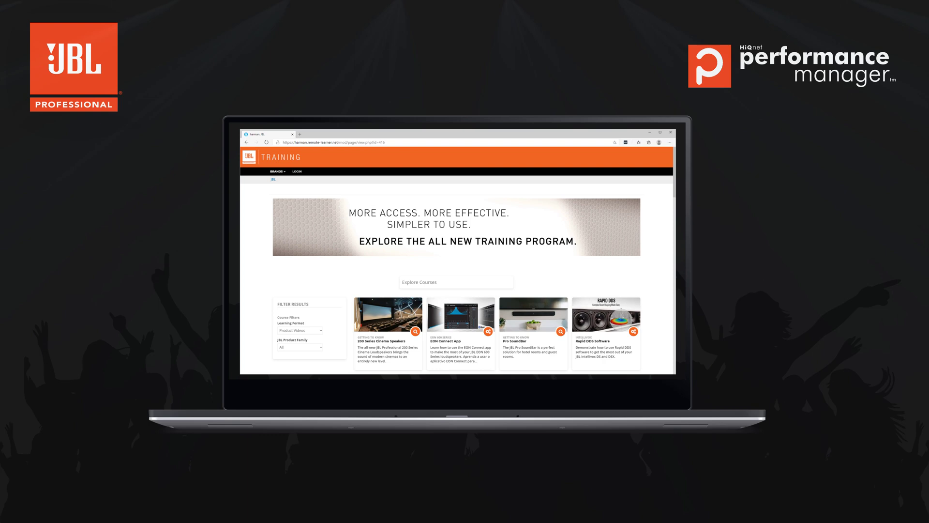
Scroll the JBL Training catalogue to the Performance Manager 1.0 modules, Add Loudspeakers through Calibrate Arrays.
scroll(457, 271, "down", 5)
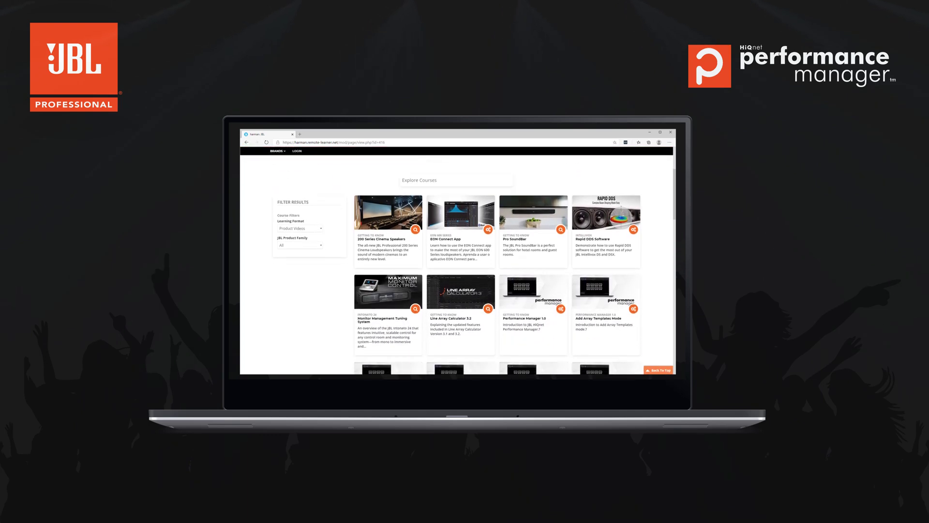
scroll(457, 266, "down", 5)
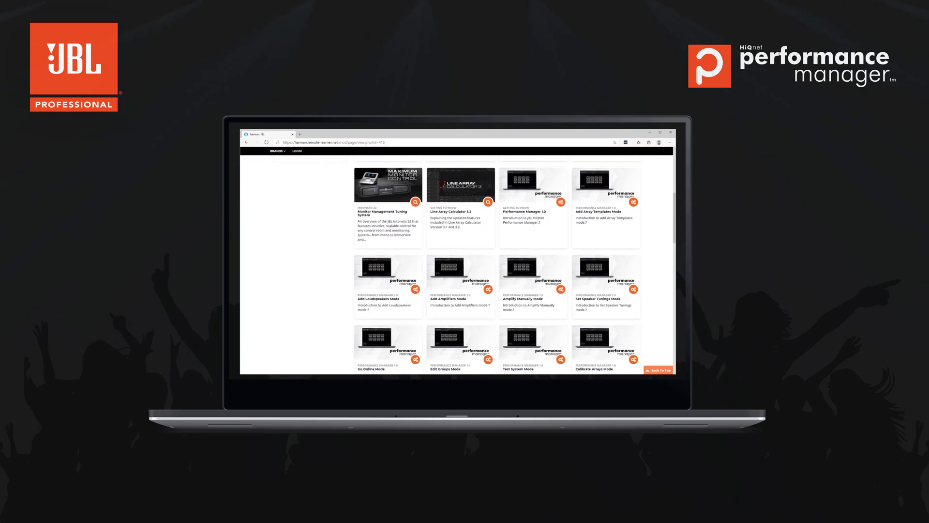